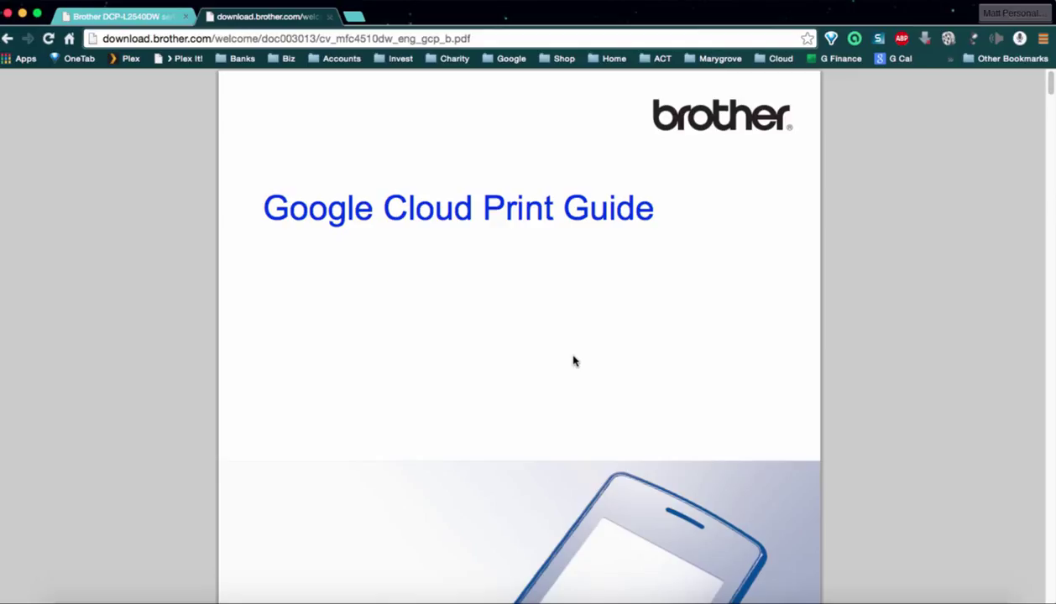
# Step: Scroll the Brother guide PDF down to the 'Setting up Google Cloud Print' overview
pyautogui.scroll(-3, 573, 361)
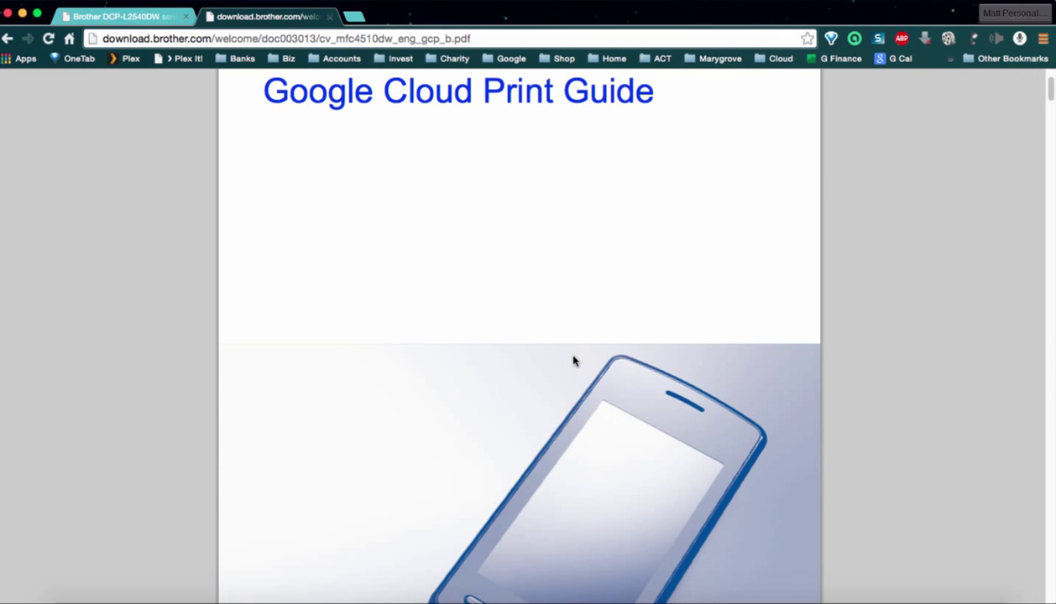
pyautogui.scroll(-2, 573, 361)
pyautogui.scroll(-5, 573, 361)
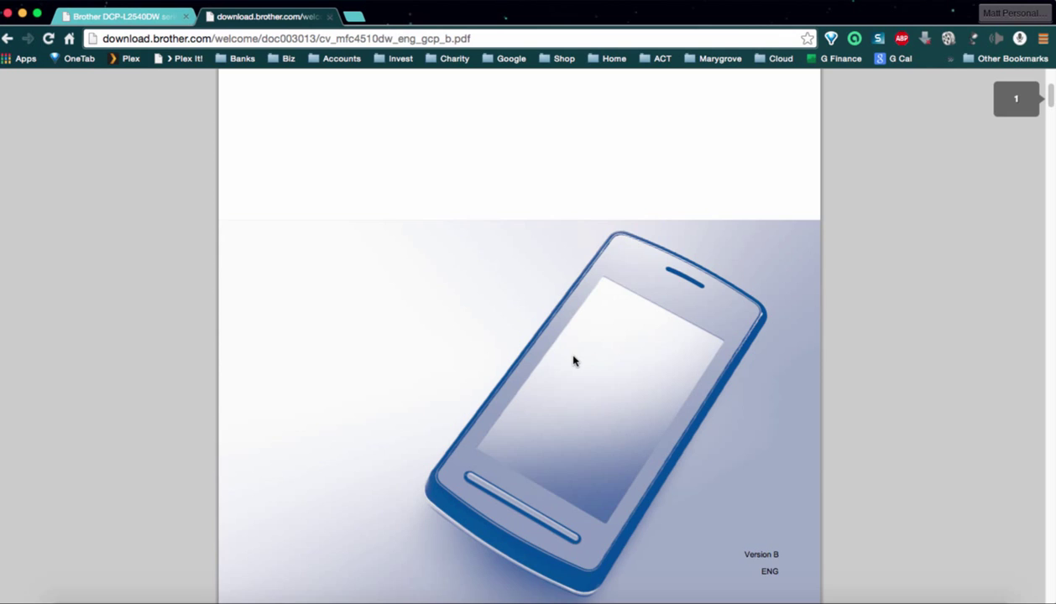
pyautogui.scroll(-8, 573, 361)
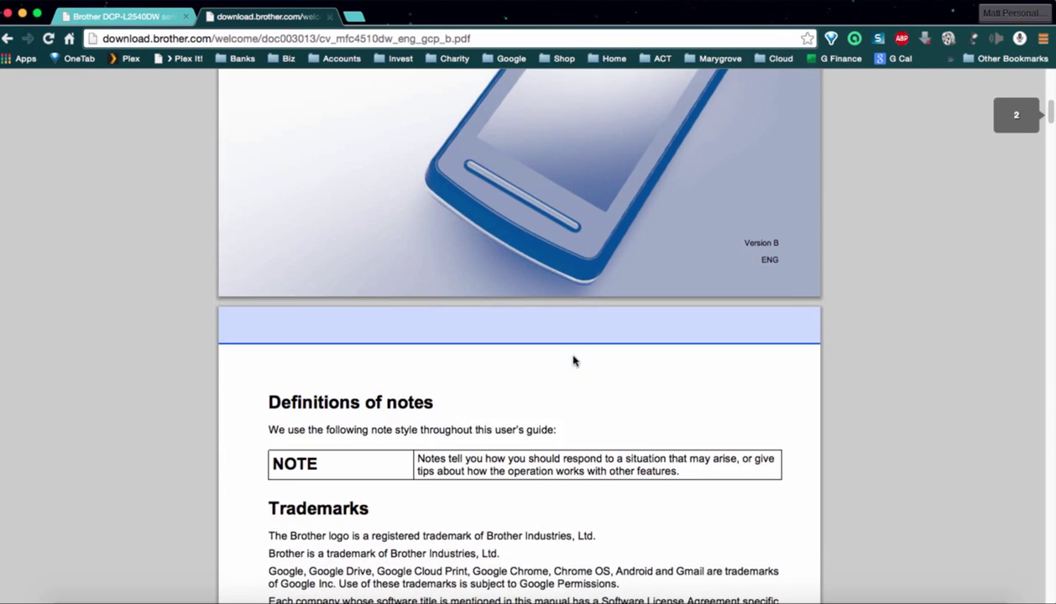
pyautogui.scroll(-15, 573, 361)
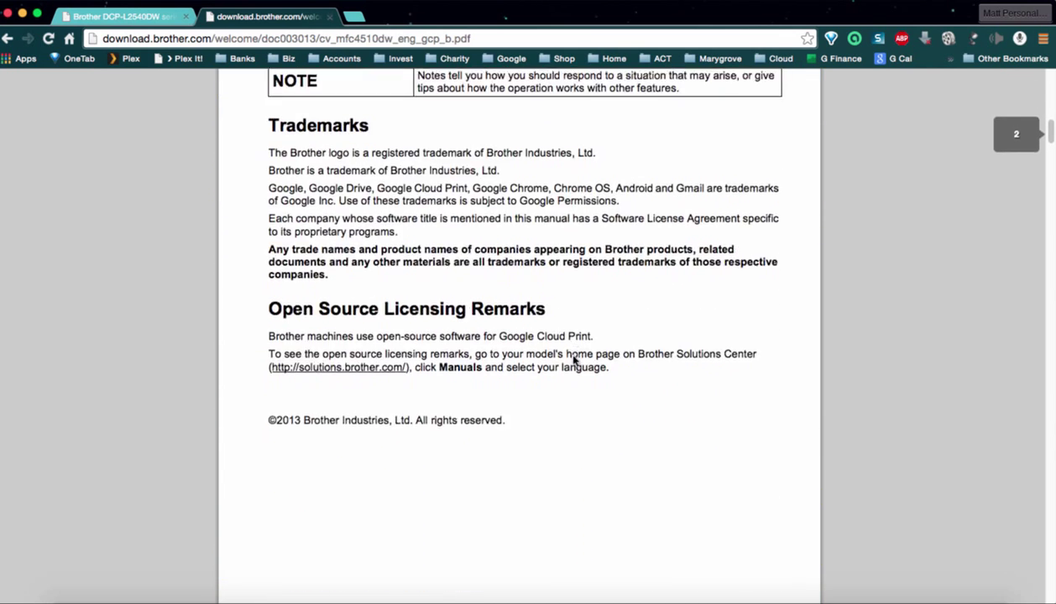
pyautogui.scroll(-20, 574, 361)
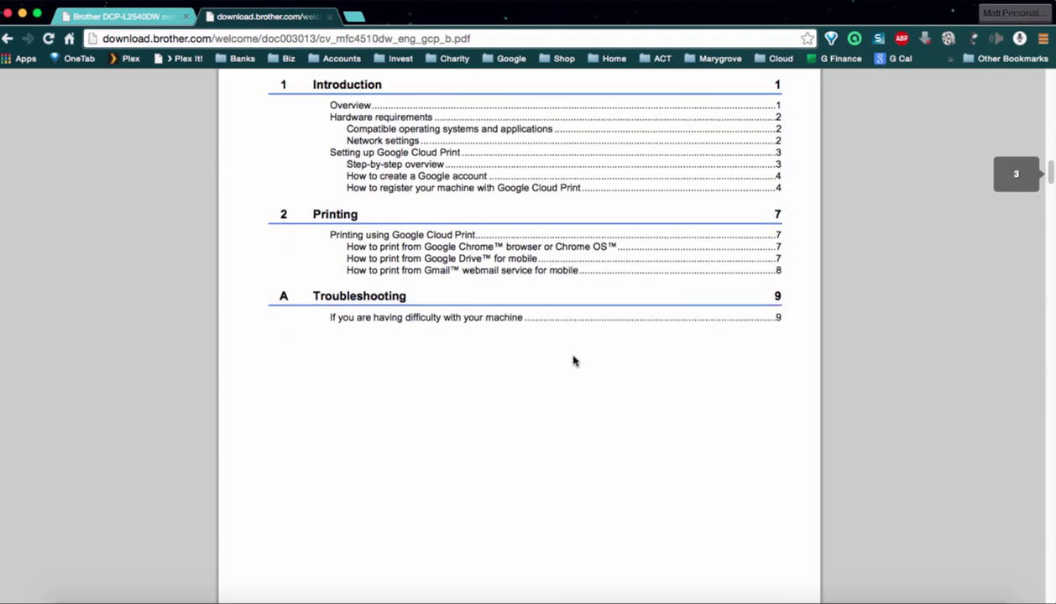
pyautogui.scroll(-6, 573, 361)
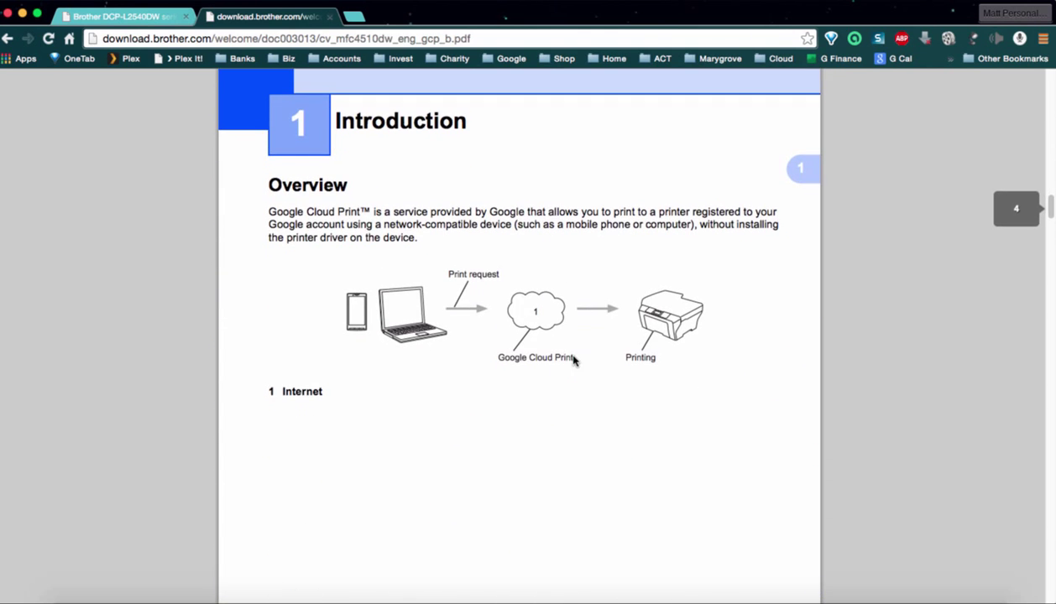
pyautogui.scroll(-12, 549, 325)
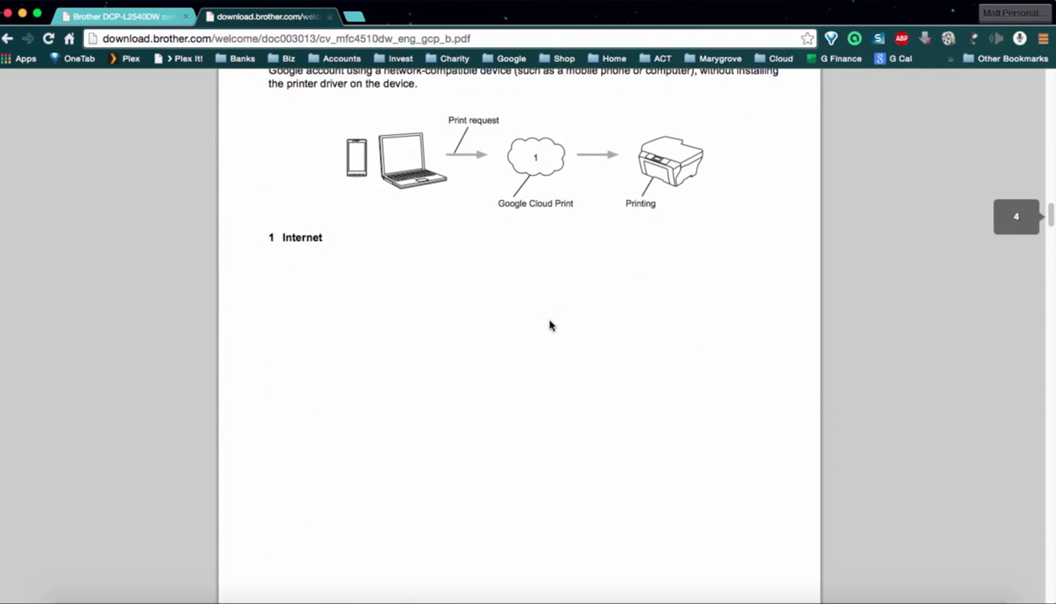
pyautogui.scroll(-10, 550, 325)
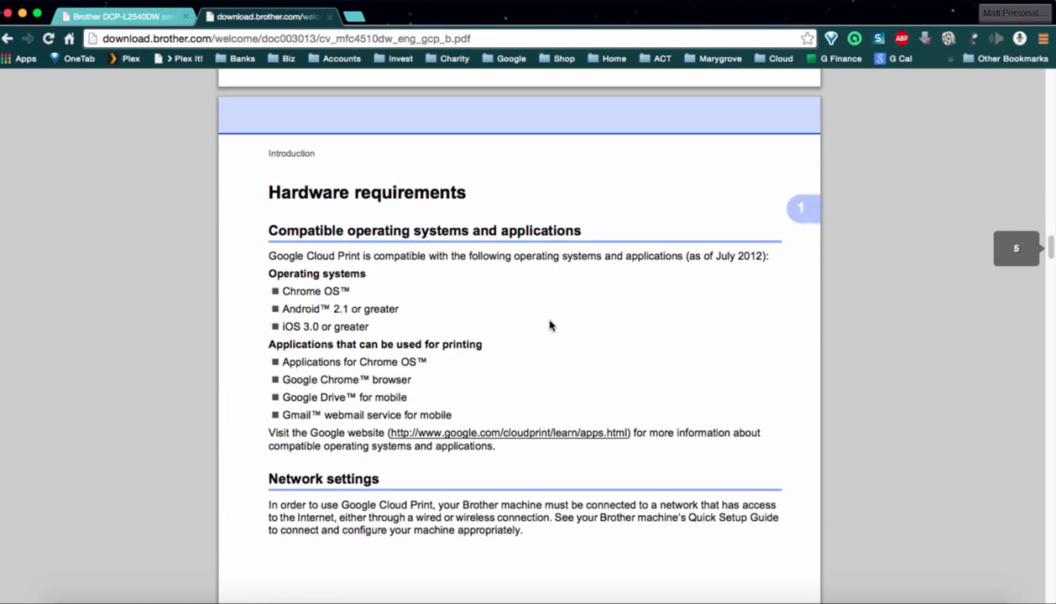
pyautogui.scroll(-4, 551, 326)
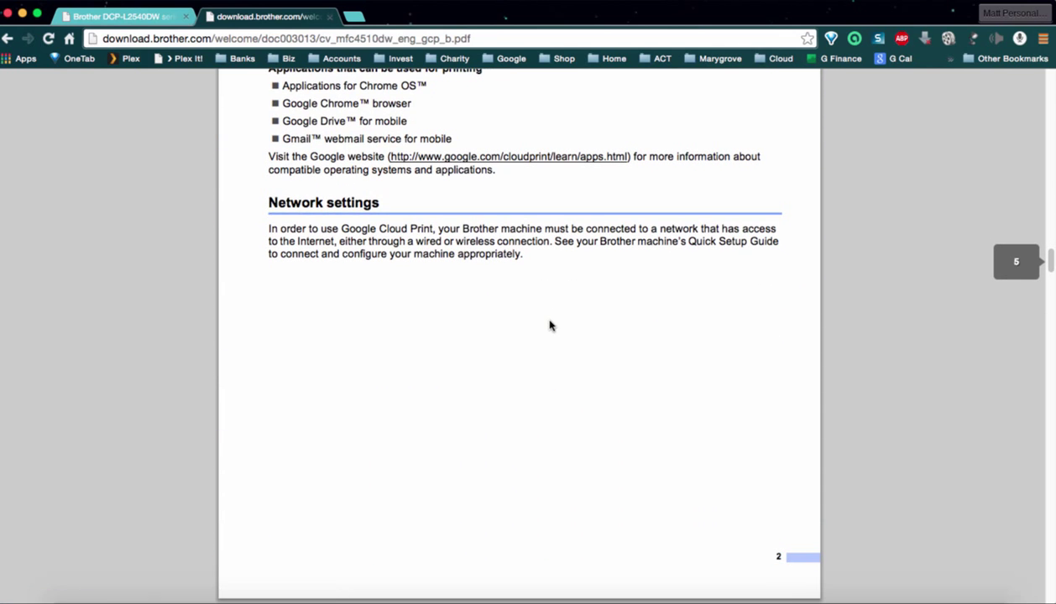
pyautogui.scroll(-11, 550, 325)
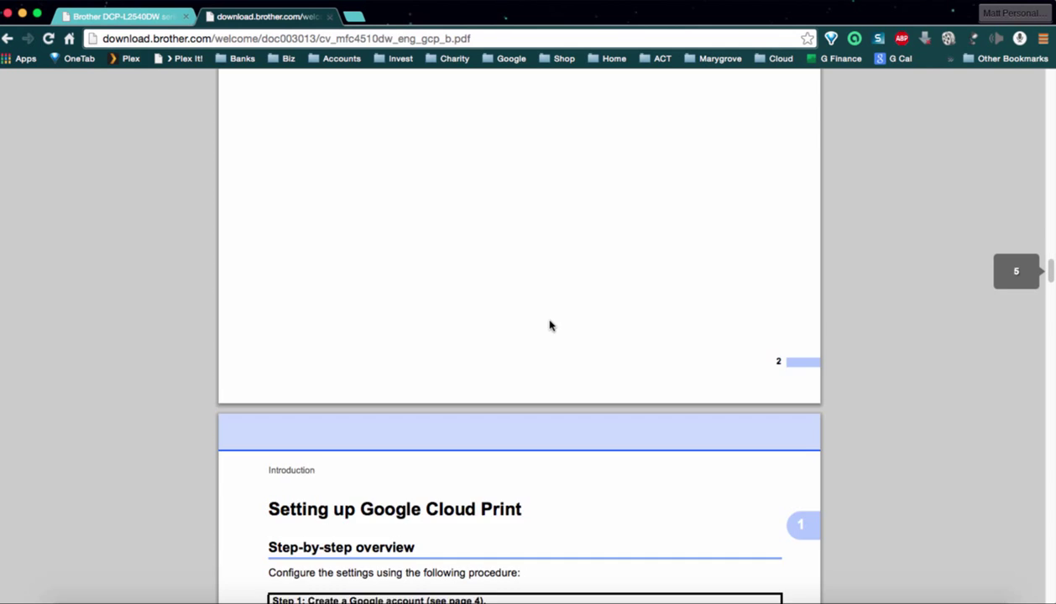
pyautogui.scroll(-3, 550, 326)
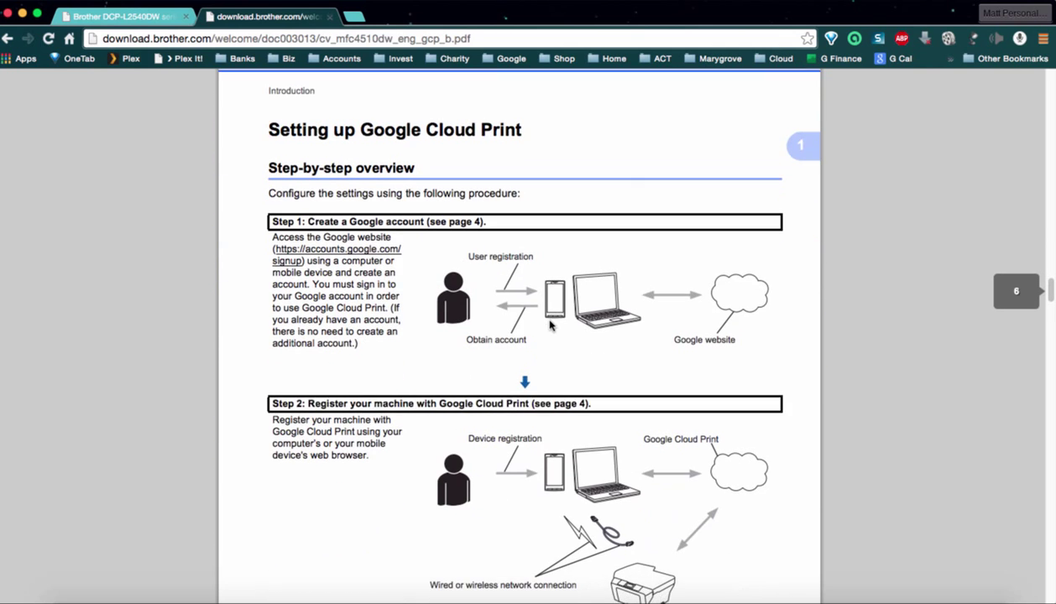
# Step: Scroll past Step 2 to the 'How to register your machine with Google Cloud Print' page
pyautogui.scroll(-2, 550, 326)
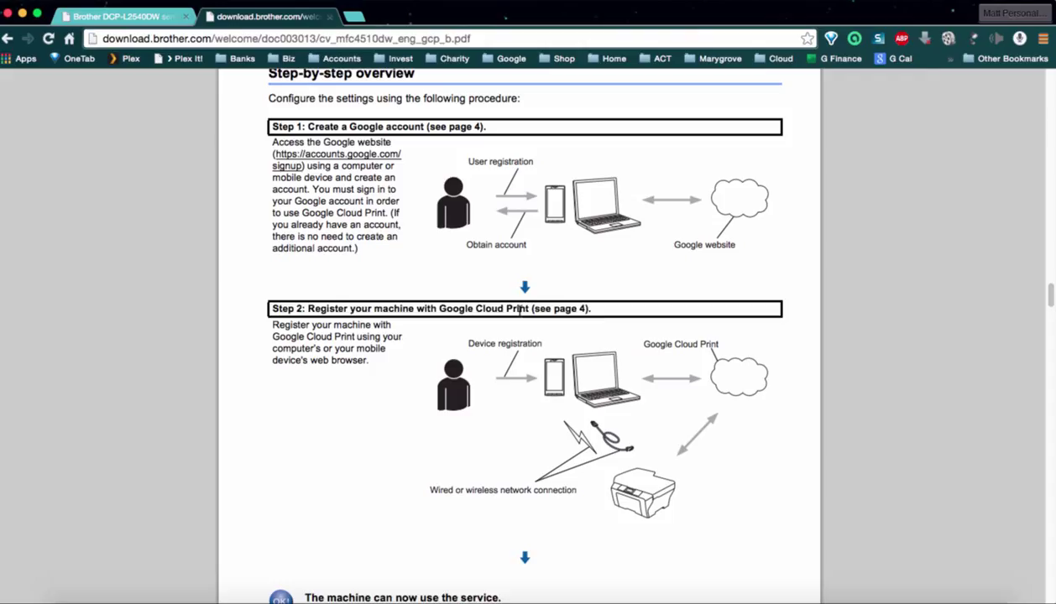
pyautogui.scroll(-3, 519, 309)
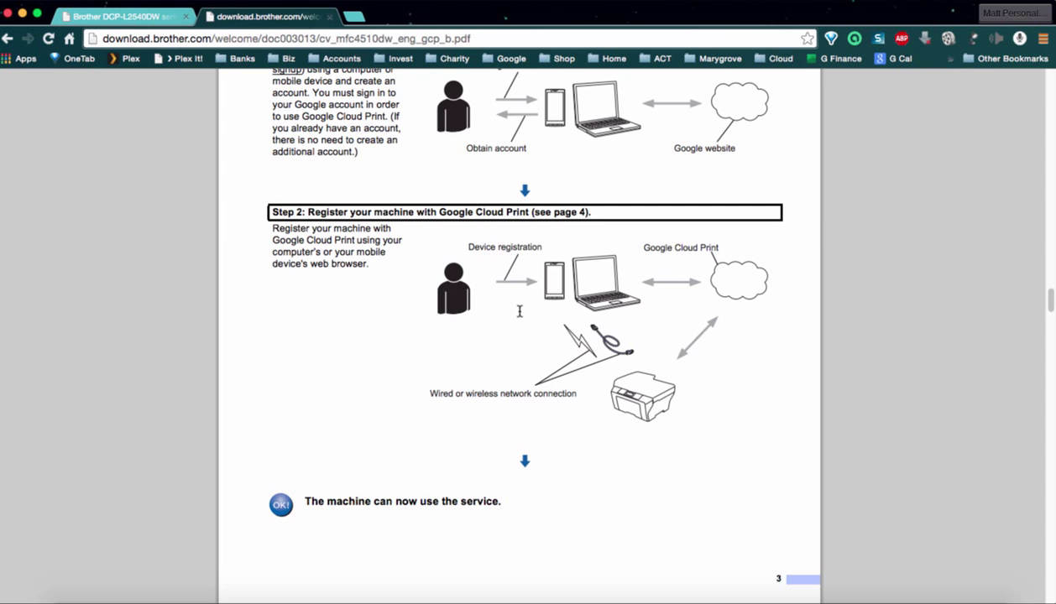
pyautogui.scroll(-10, 519, 311)
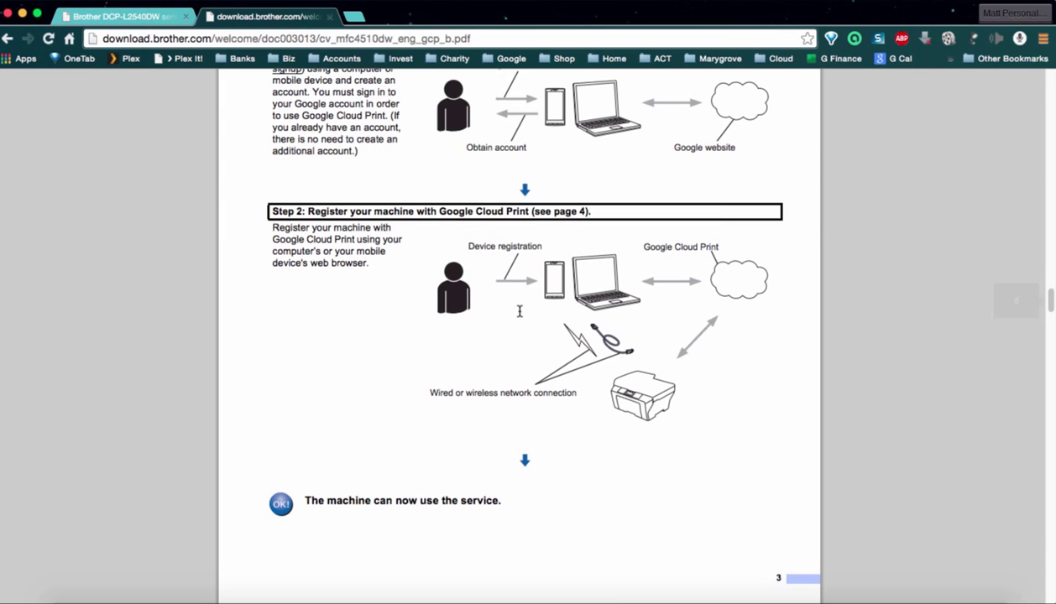
pyautogui.scroll(-3, 519, 311)
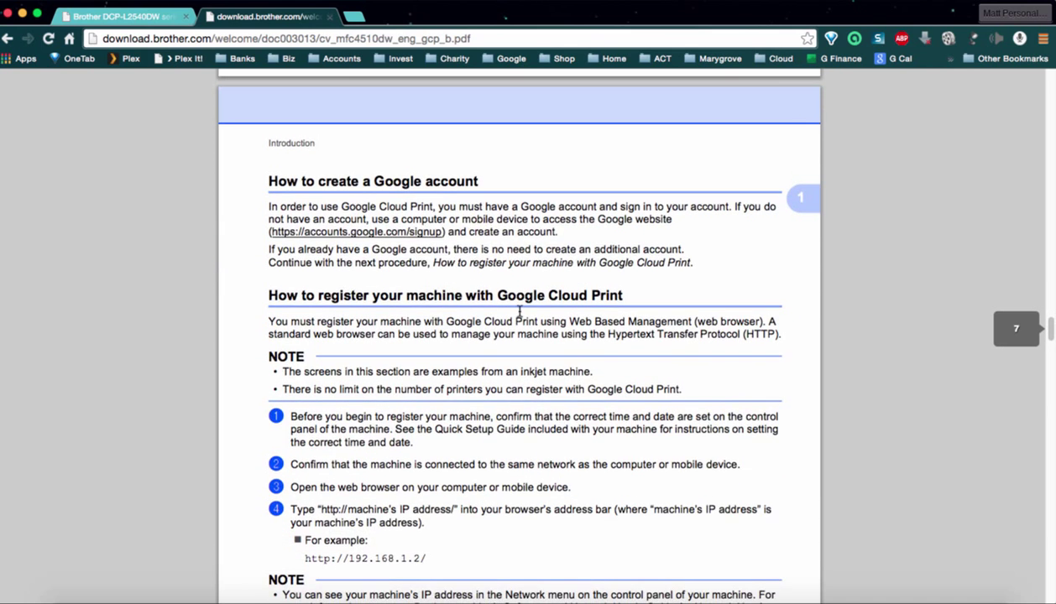
pyautogui.scroll(-3, 519, 311)
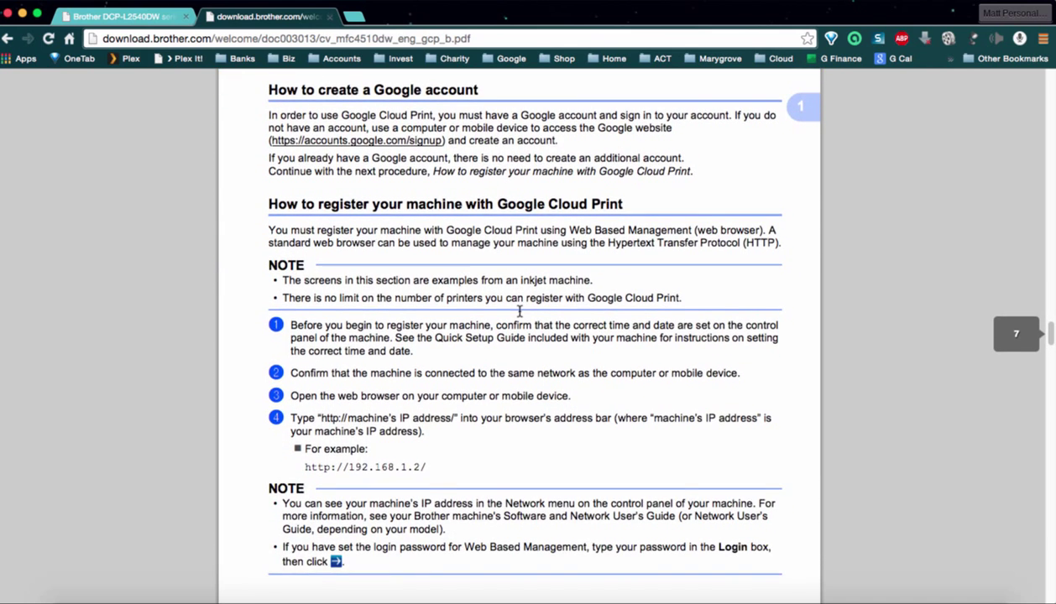
pyautogui.scroll(-1, 520, 311)
pyautogui.scroll(2, 520, 311)
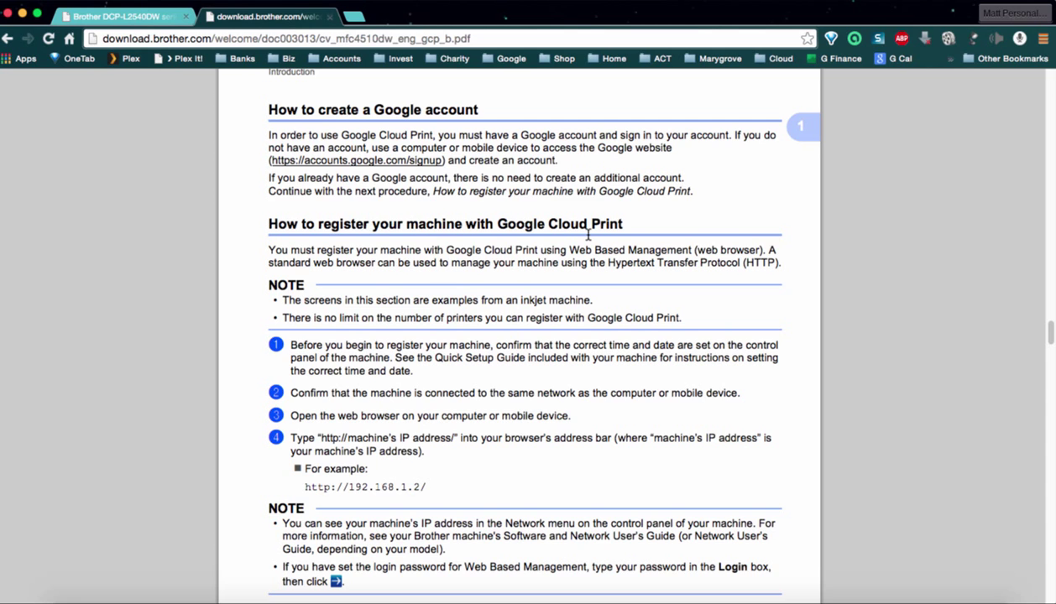
pyautogui.scroll(-2, 594, 266)
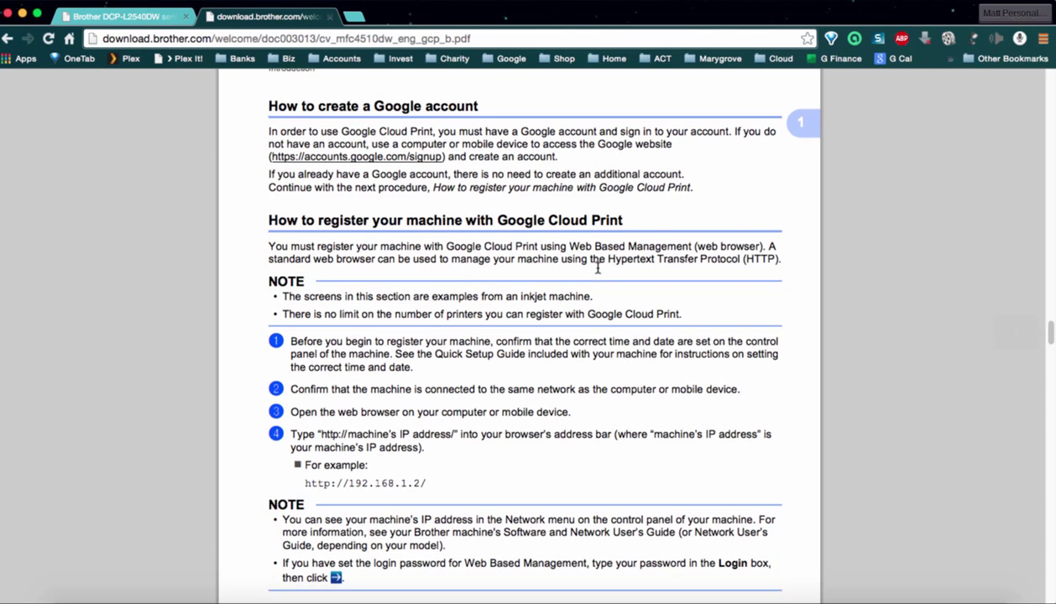
pyautogui.scroll(2, 597, 266)
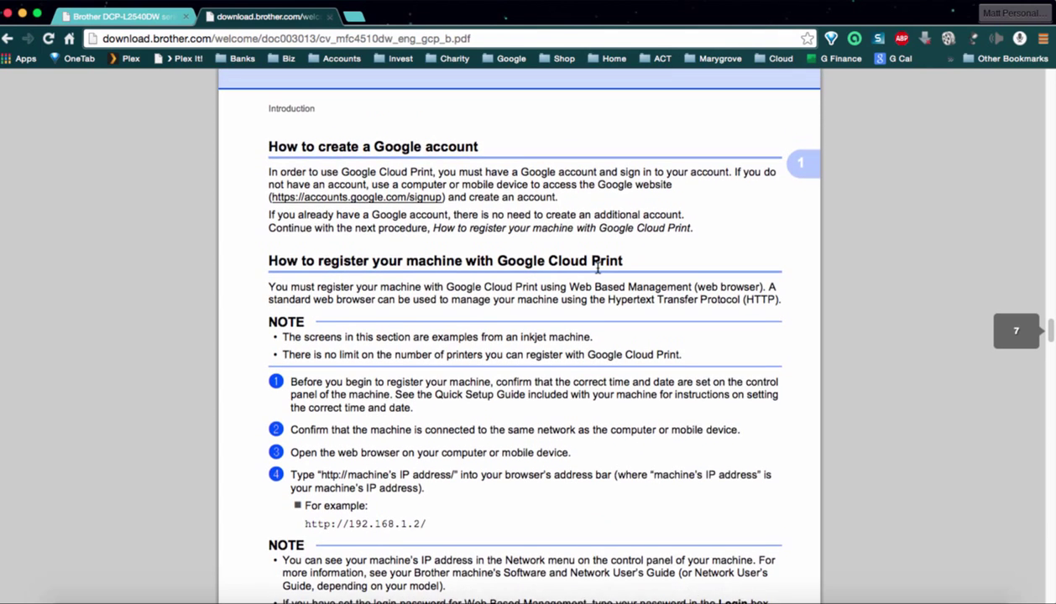
pyautogui.scroll(-1, 597, 267)
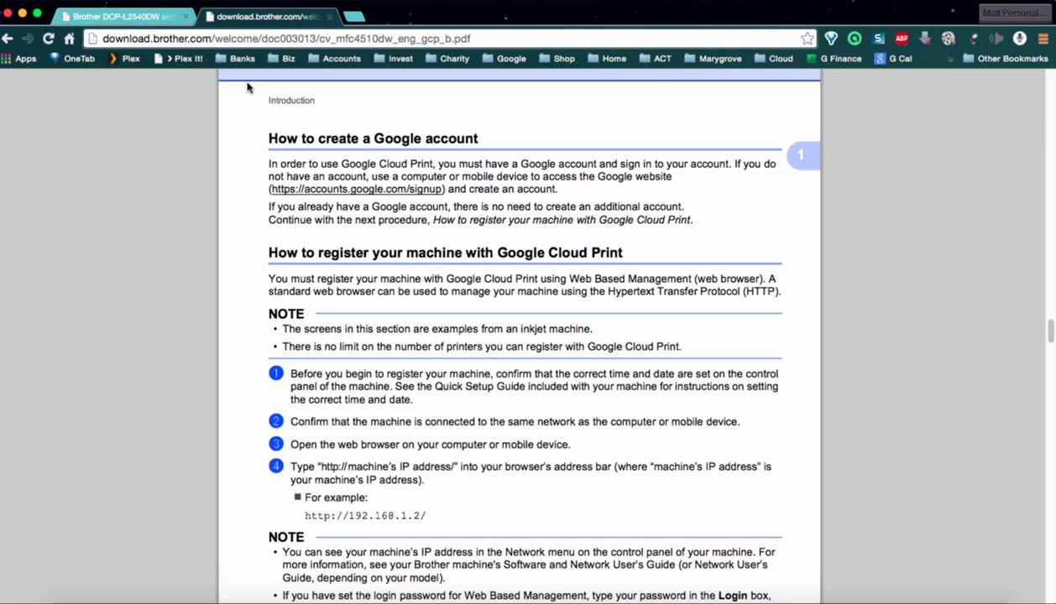
# Step: Load the printer's DCP-L2540DW web management Status page at 192.168.6.110 in a new tab
pyautogui.click(355, 18)
pyautogui.write('19')
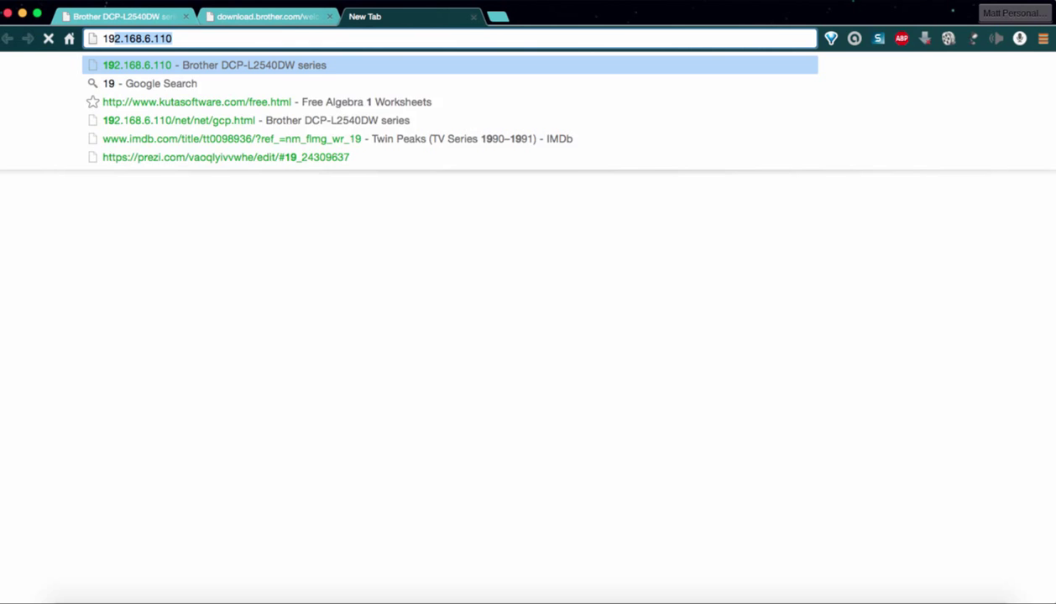
pyautogui.write('2.16')
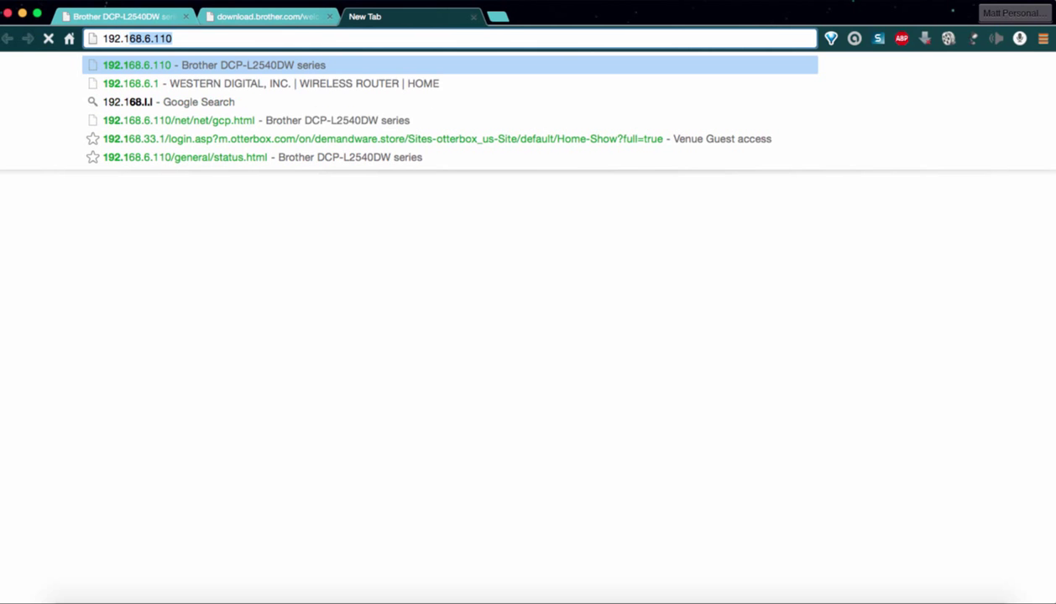
pyautogui.write('8')
pyautogui.press('BackSpace')
pyautogui.write('8.')
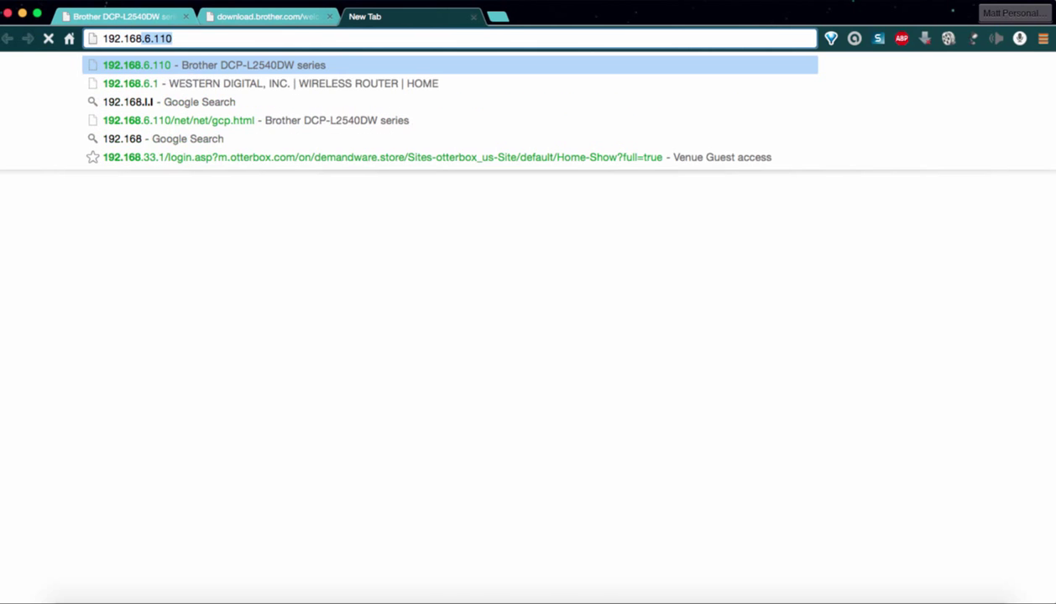
pyautogui.press('BackSpace')
pyautogui.press('BackSpace')
pyautogui.write('/')
pyautogui.press('BackSpace')
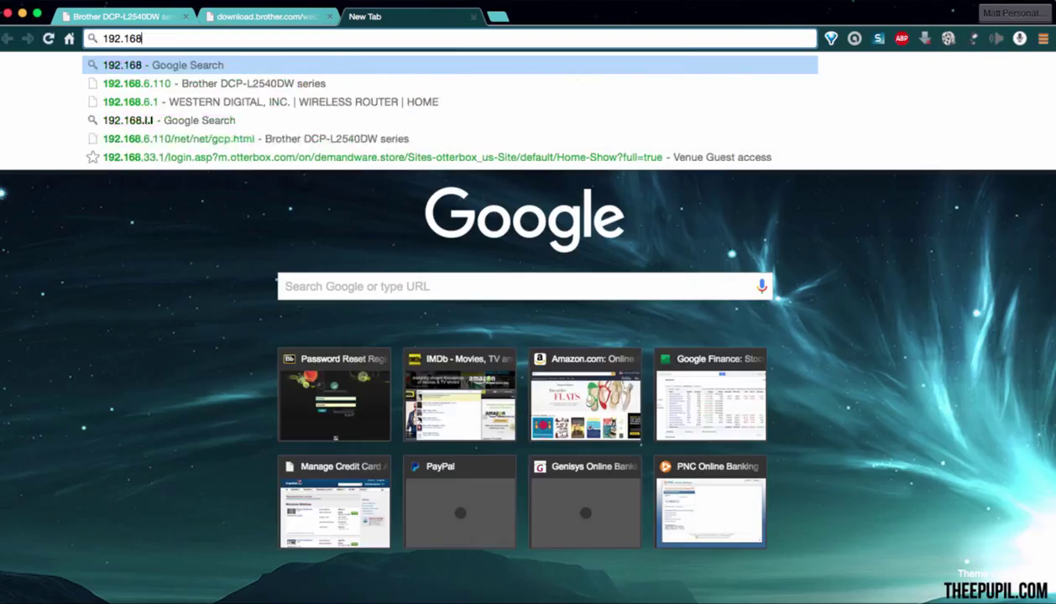
pyautogui.write('.')
pyautogui.press('Right')
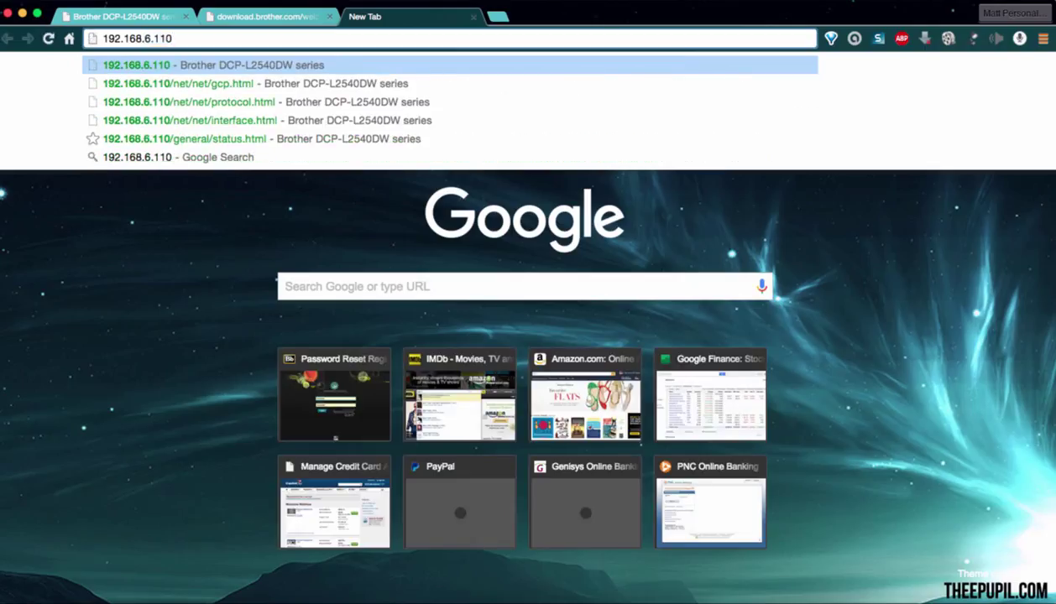
pyautogui.press('Return')
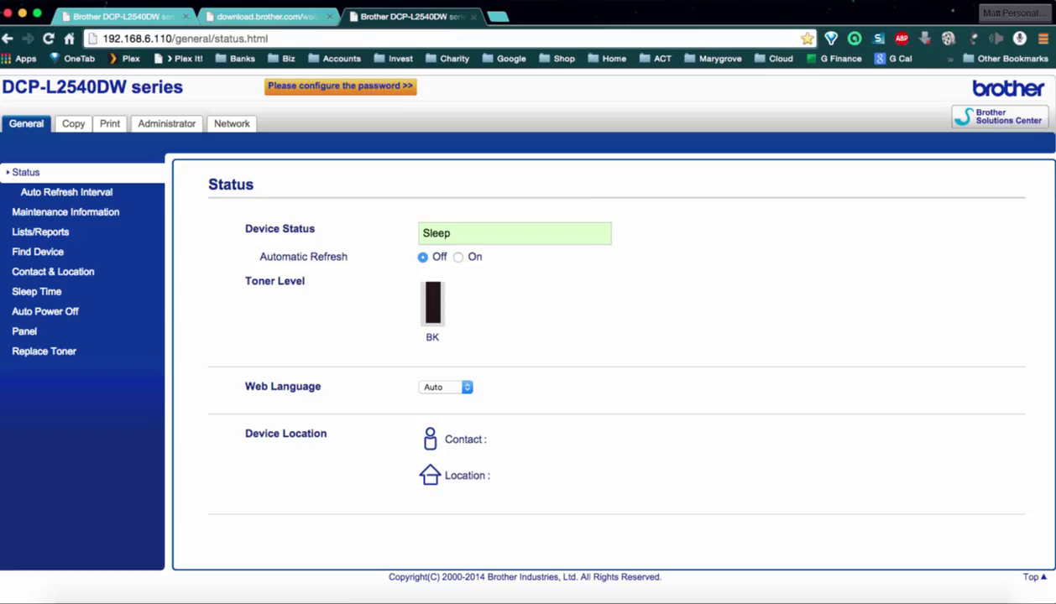
# Step: Go to the Administrator tab's Login Password page
pyautogui.click(162, 130)
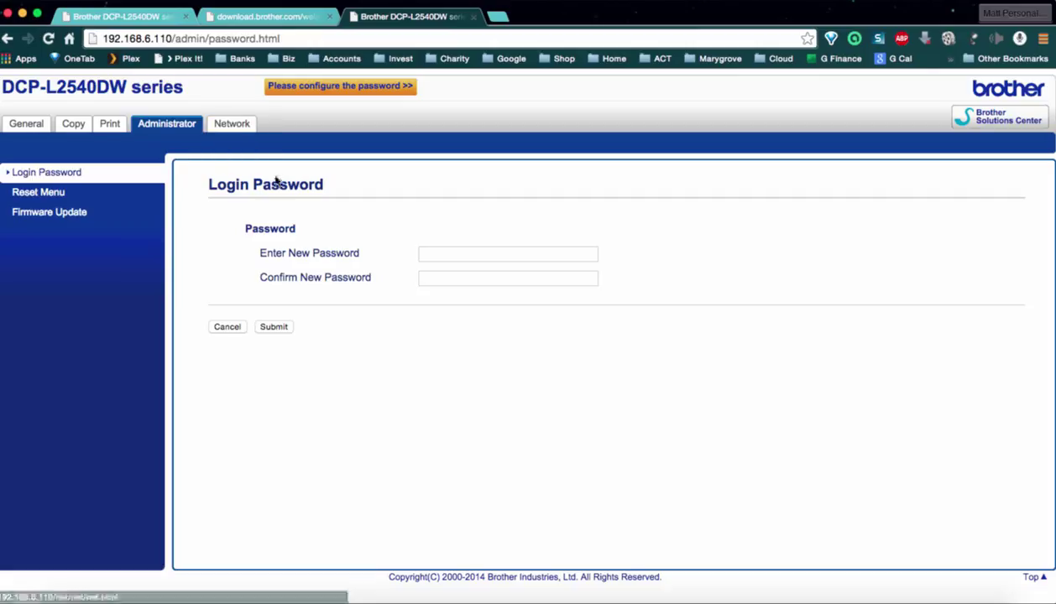
# Step: Show the Network Status page with wireless active and wired Ethernet inactive
pyautogui.click(232, 125)
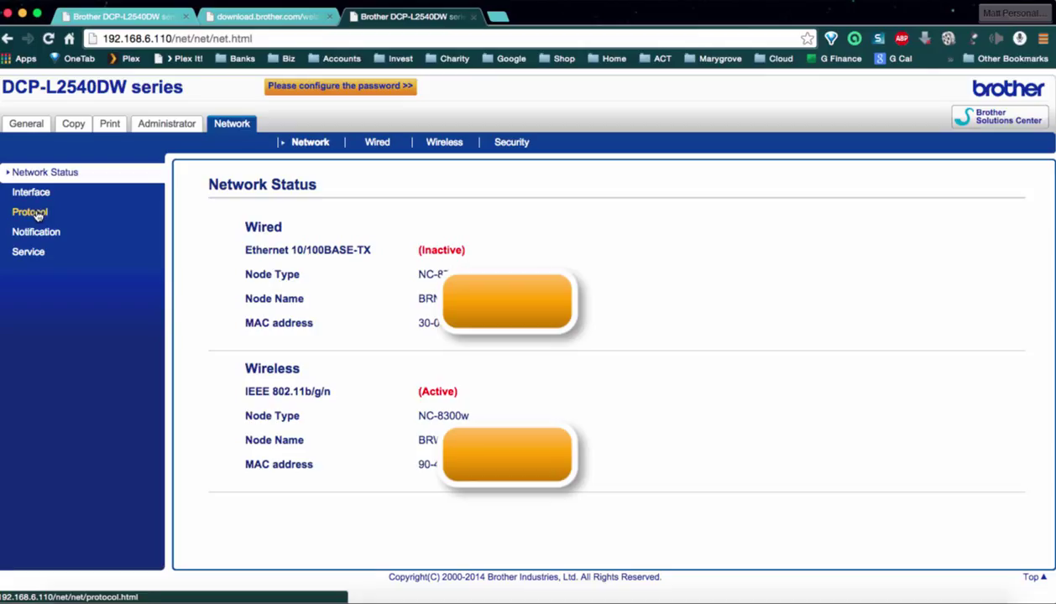
# Step: Open Google Cloud Print's Advanced Setting under Protocol, showing Enabled but Unregistered
pyautogui.click(37, 215)
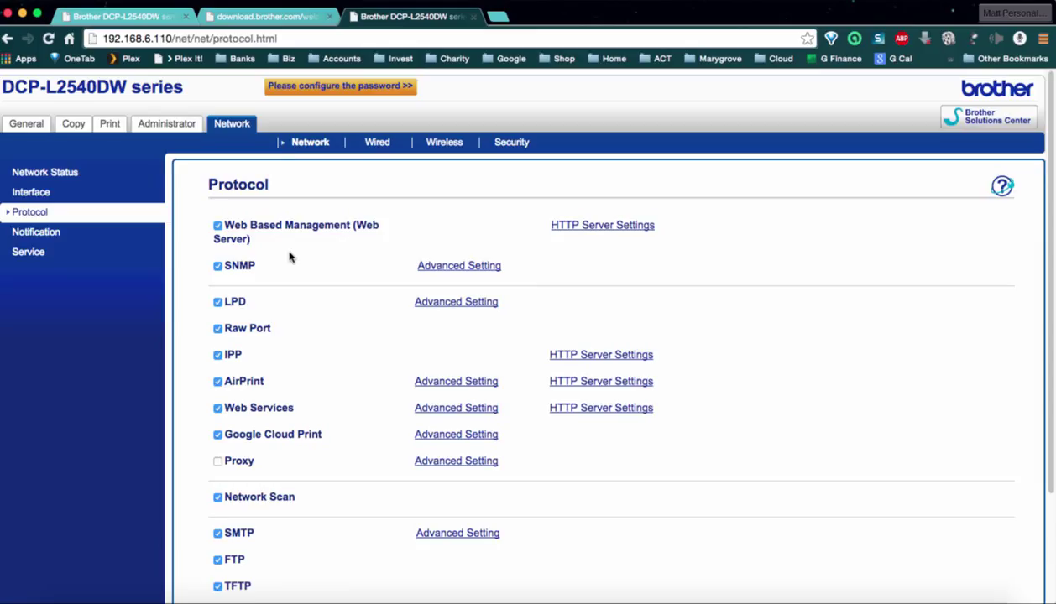
pyautogui.scroll(-3, 290, 257)
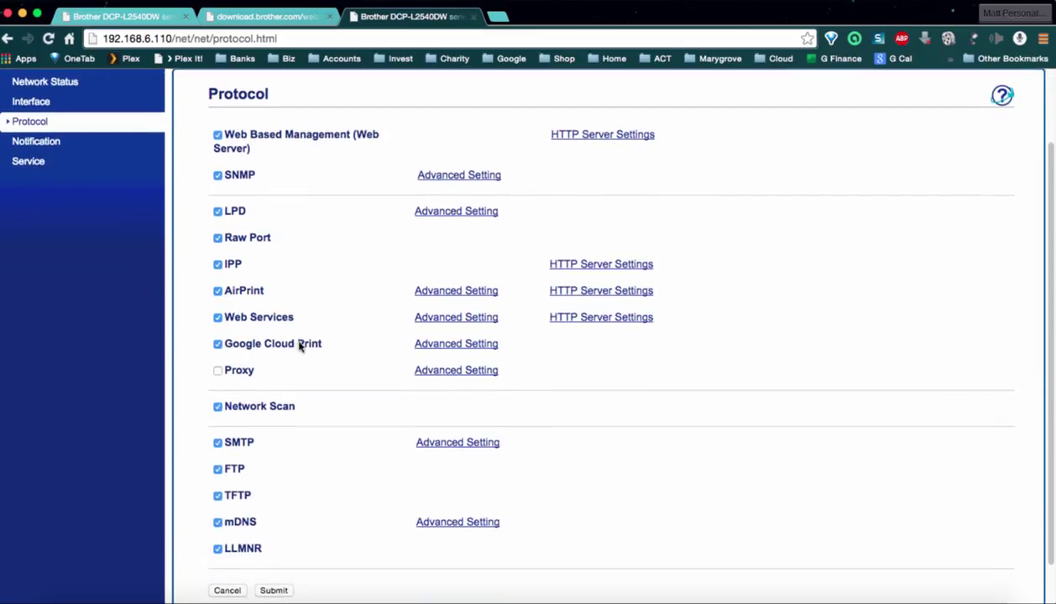
pyautogui.click(430, 351)
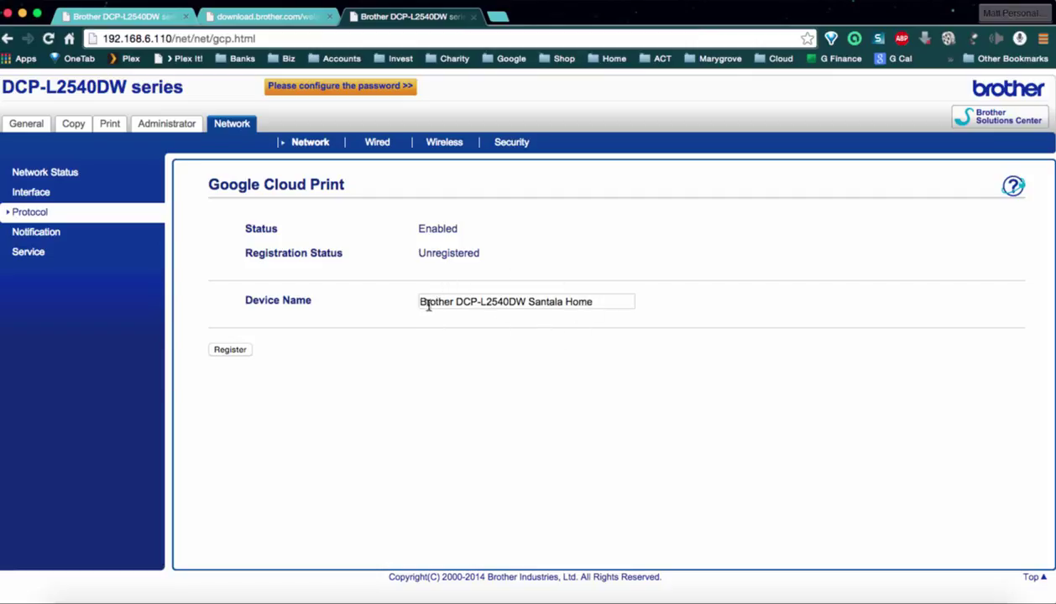
# Step: Register the printer and continue to Google's printer confirmation page in a new tab
pyautogui.click(231, 351)
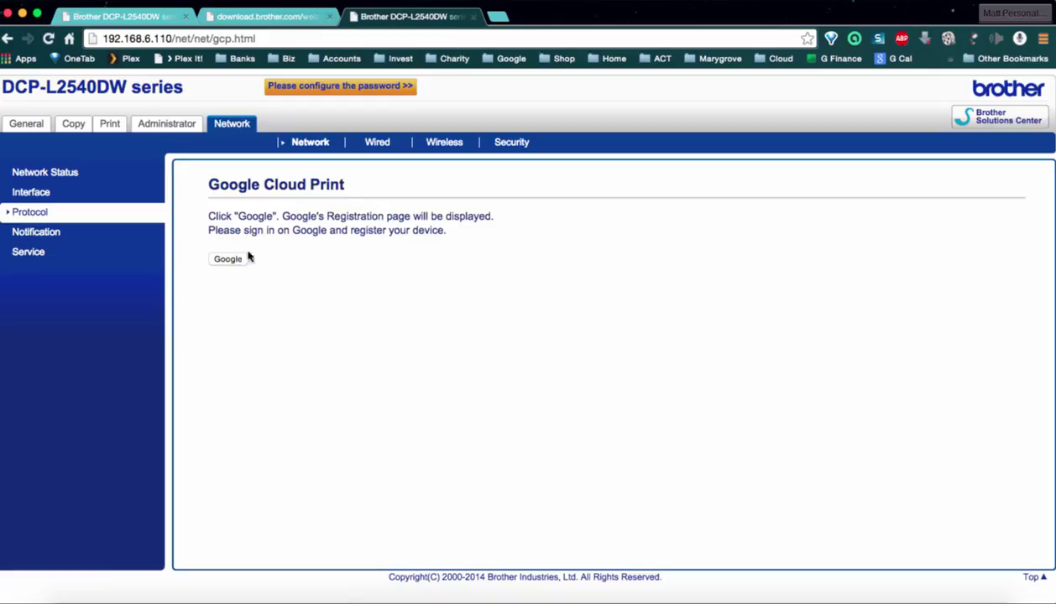
pyautogui.click(227, 259)
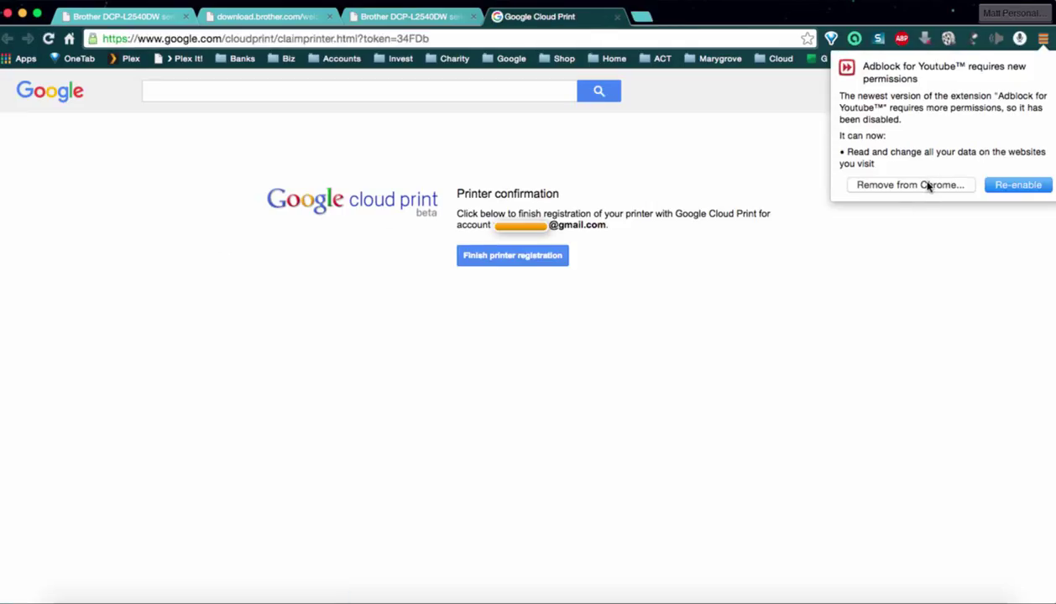
# Step: Close the Adblock notice and Chrome menu, then confirm Finish printer registration
pyautogui.click(917, 247)
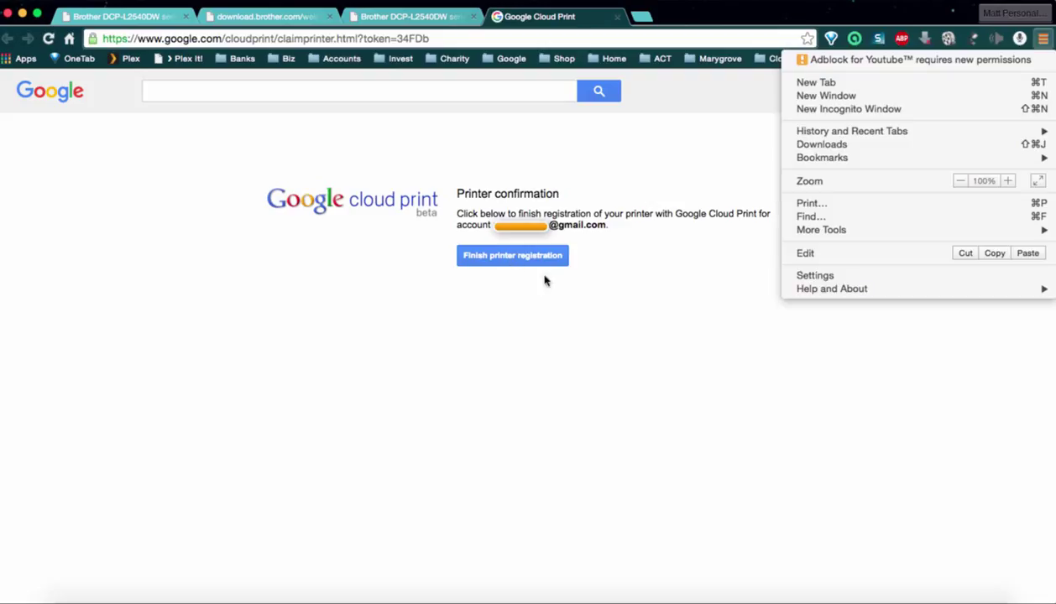
pyautogui.click(627, 310)
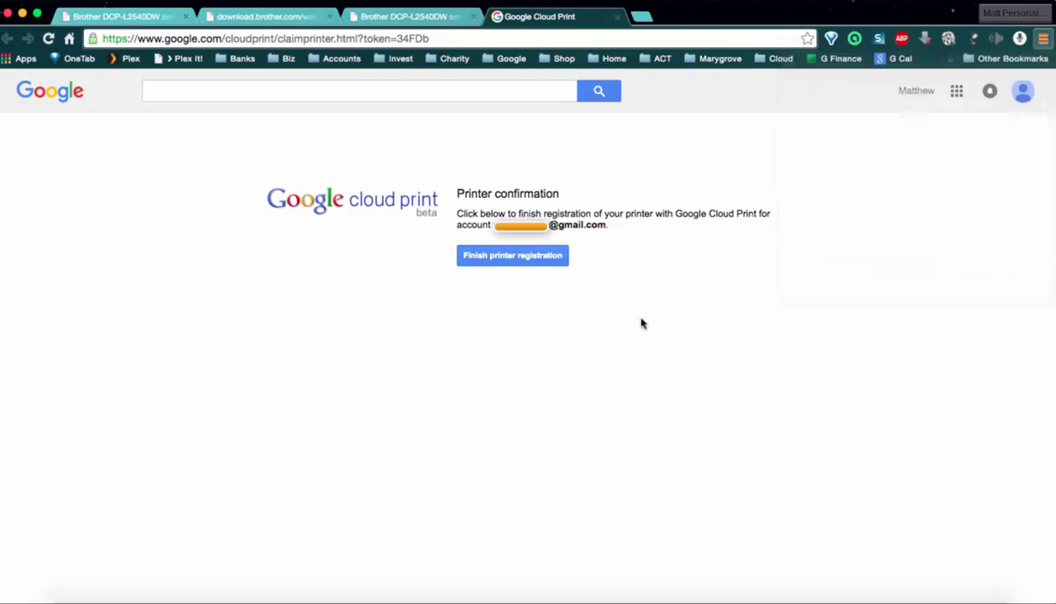
pyautogui.click(493, 258)
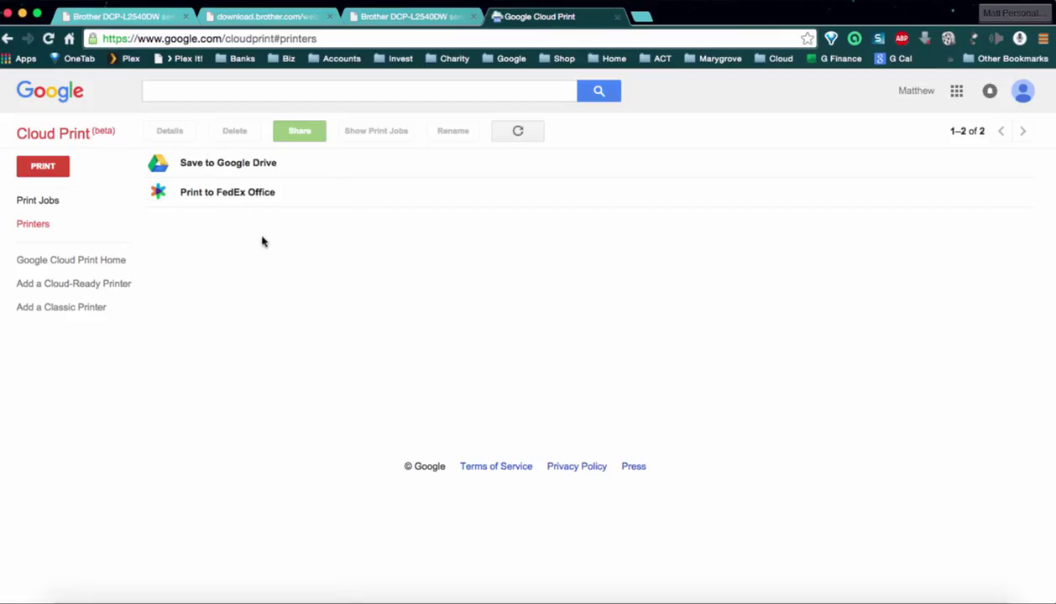
# Step: Refresh the list, select Brother DCP-L2540DW Santala Home and review its Private sharing permissions
pyautogui.click(516, 131)
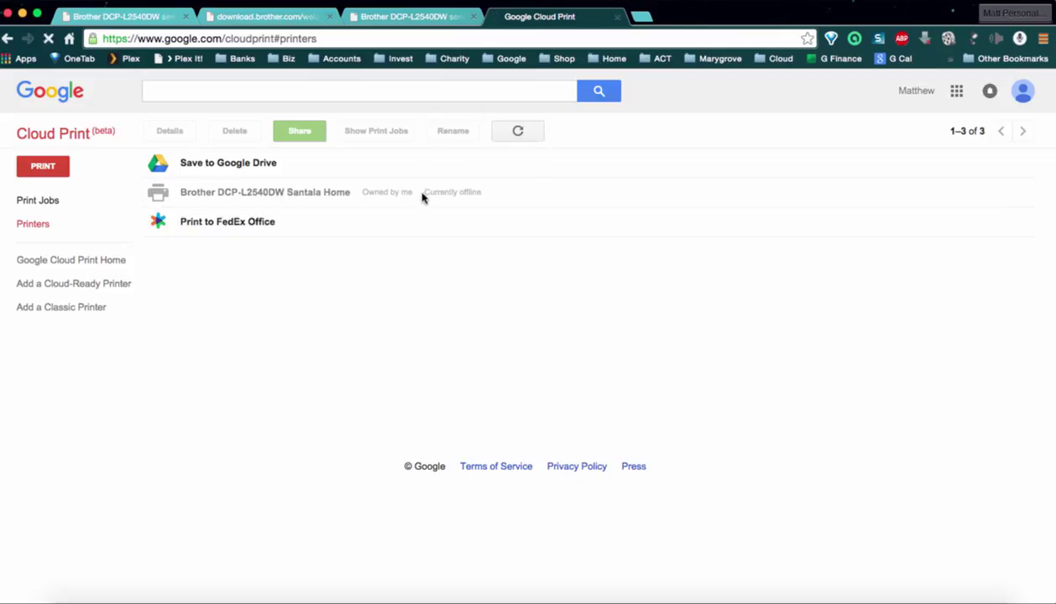
pyautogui.click(327, 195)
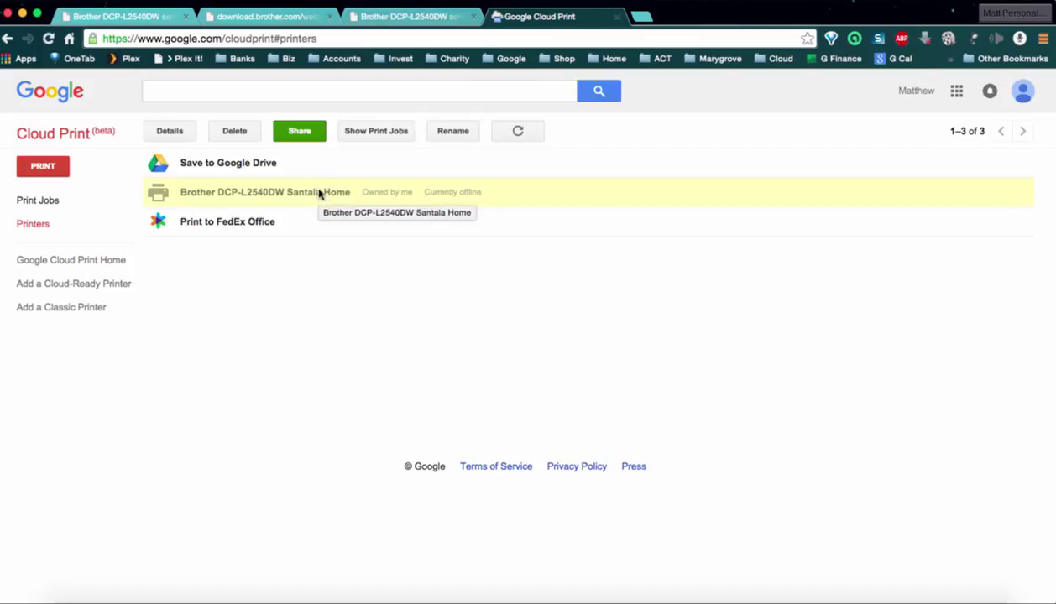
pyautogui.click(300, 132)
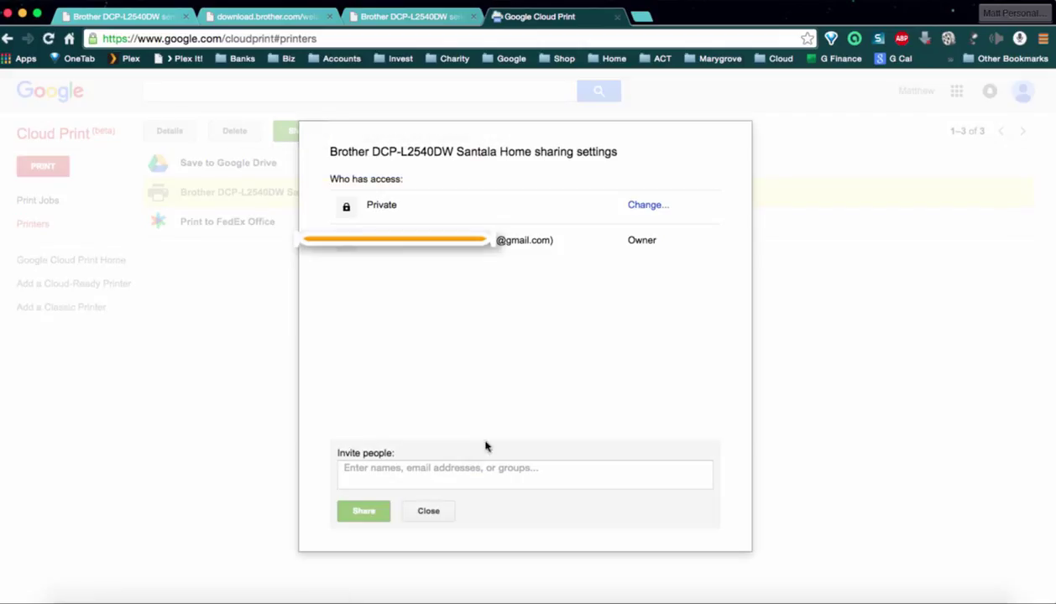
pyautogui.click(460, 476)
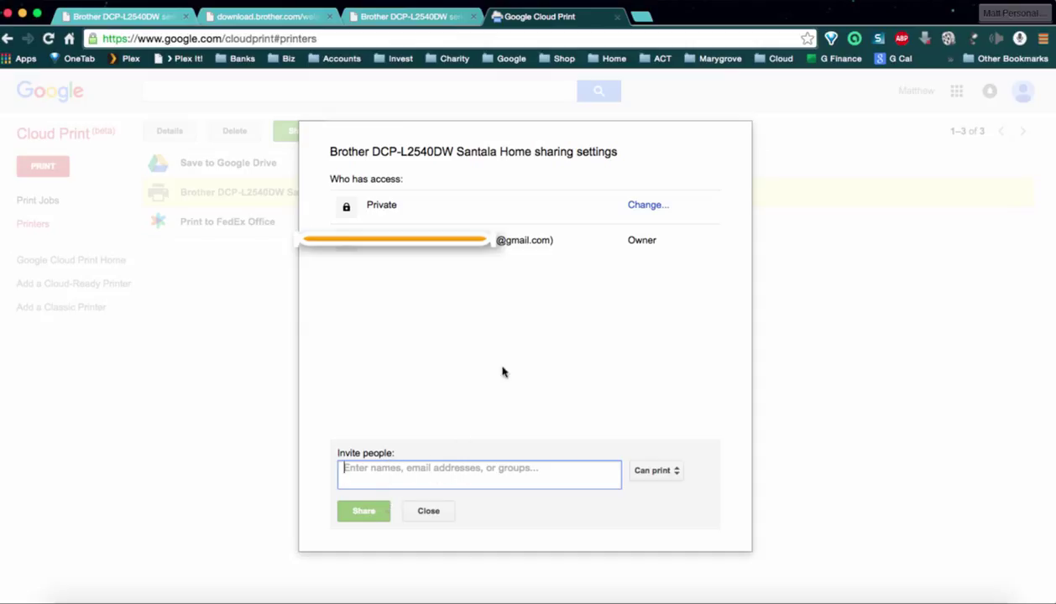
pyautogui.click(652, 470)
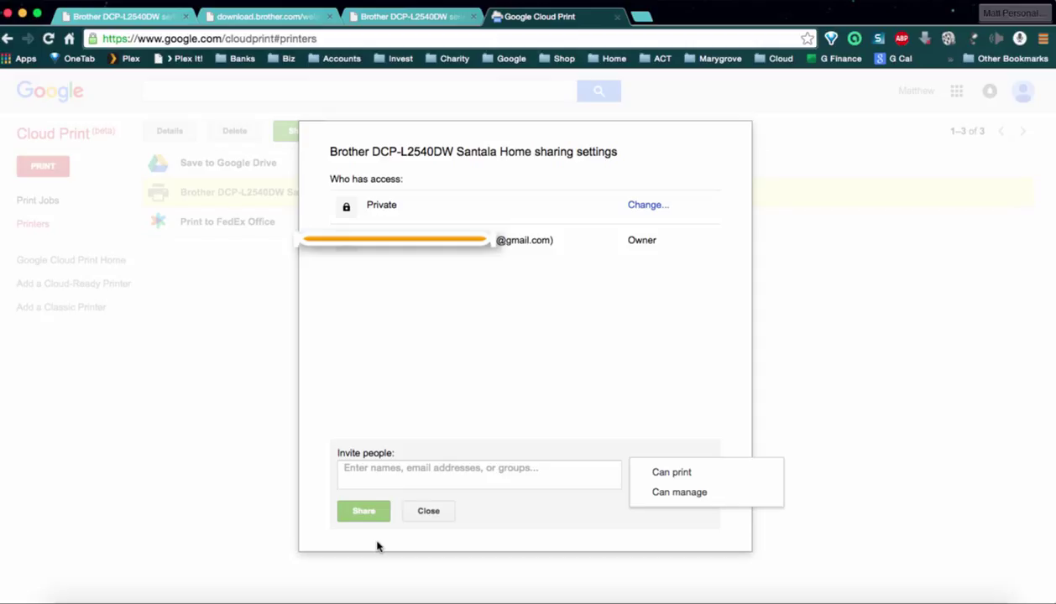
pyautogui.click(528, 501)
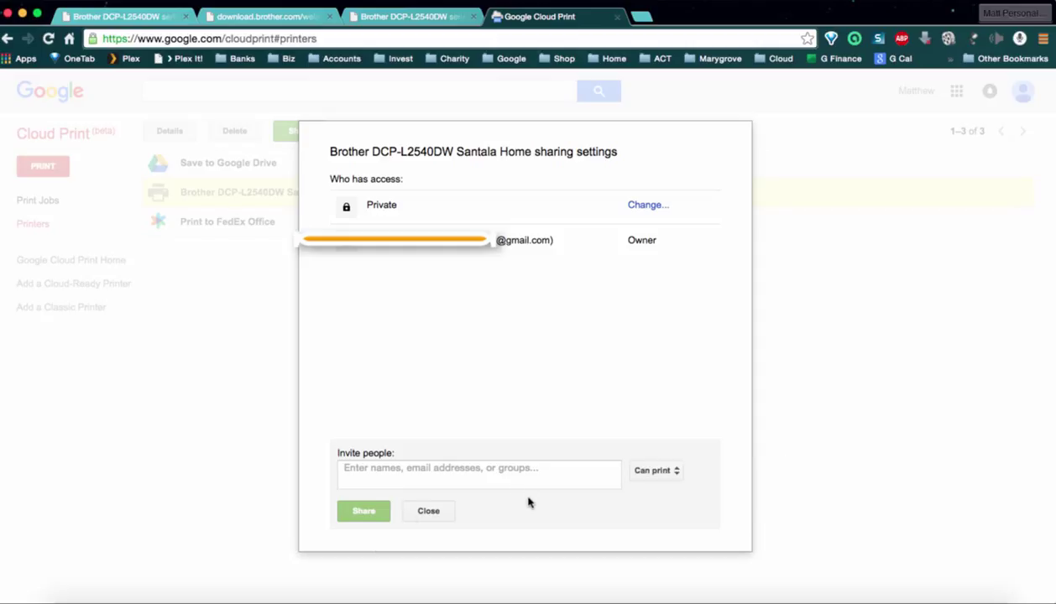
# Step: Send page 1 of the guide PDF to the Brother DCP-L2540DW Santala Home cloud printer
pyautogui.click(409, 17)
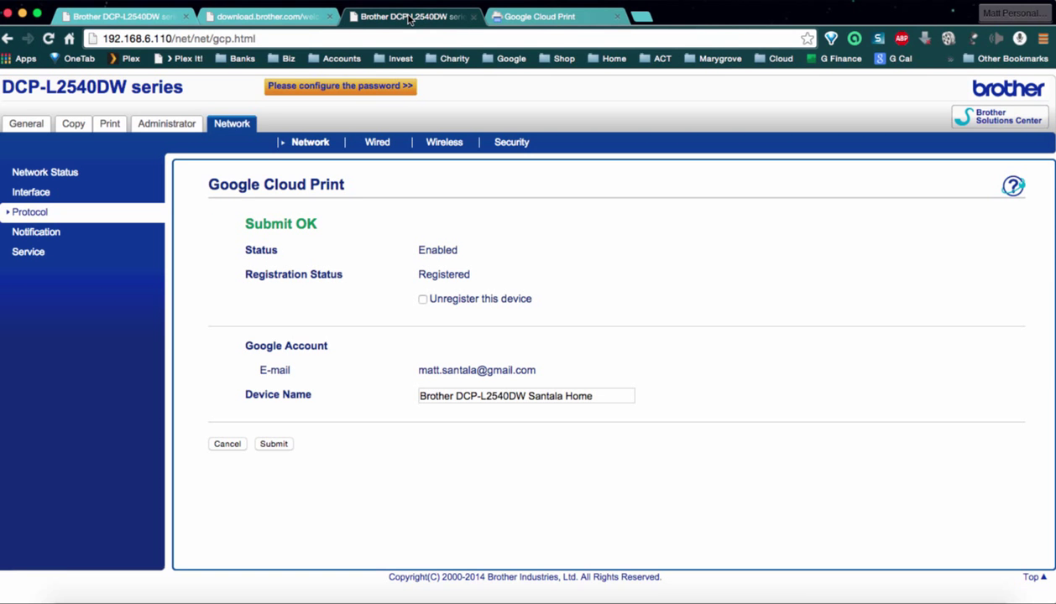
pyautogui.click(312, 17)
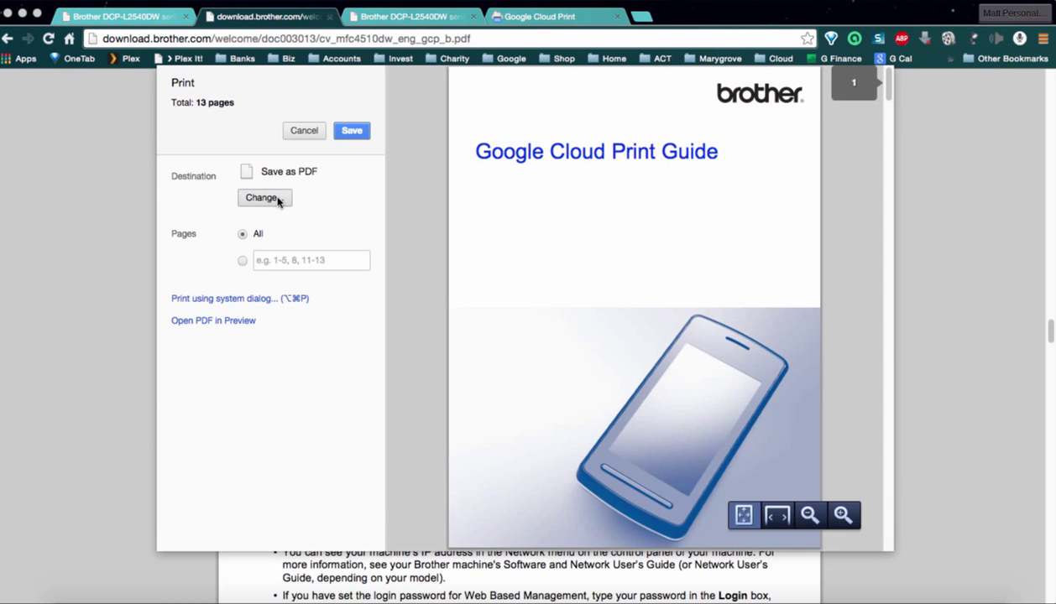
pyautogui.click(278, 201)
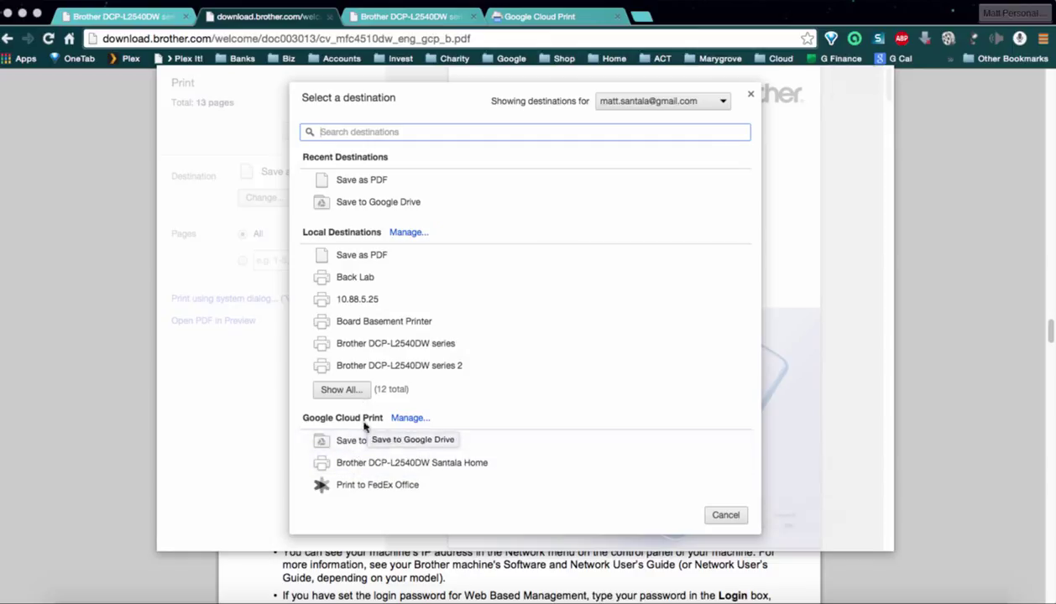
pyautogui.click(363, 463)
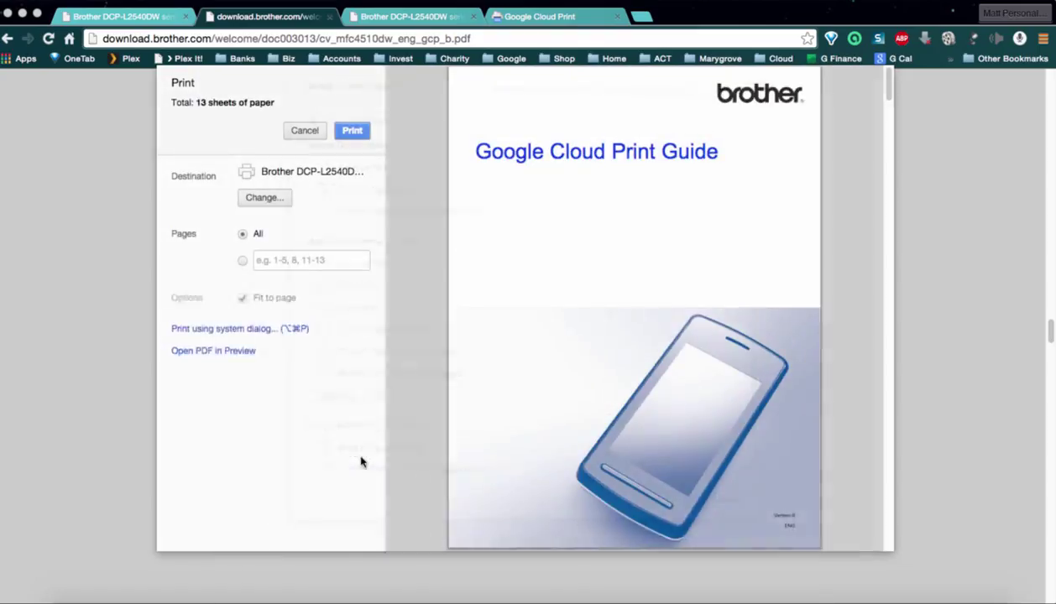
pyautogui.click(243, 262)
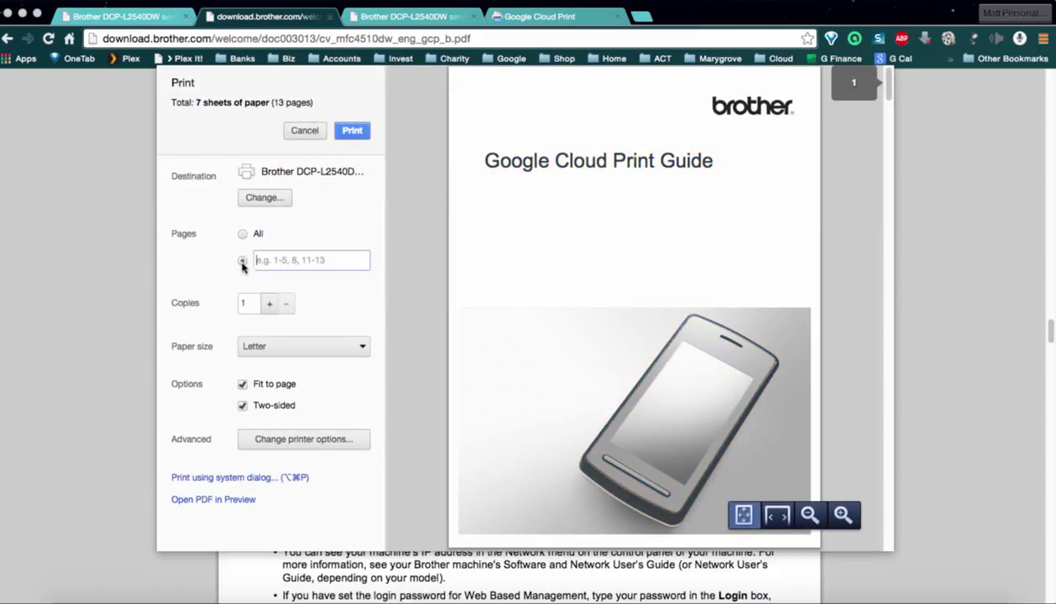
pyautogui.write('1')
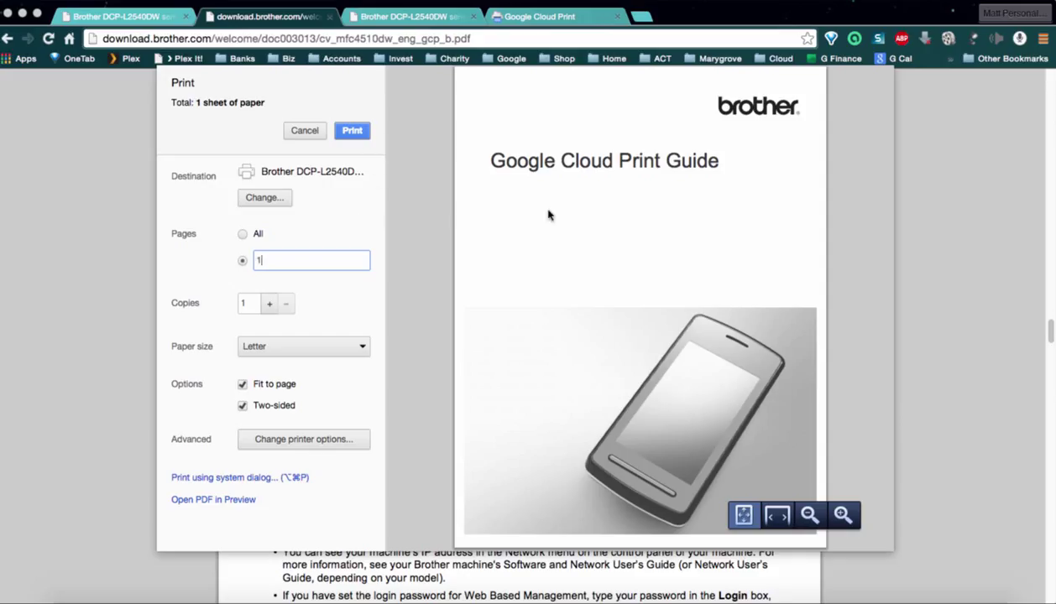
pyautogui.click(357, 133)
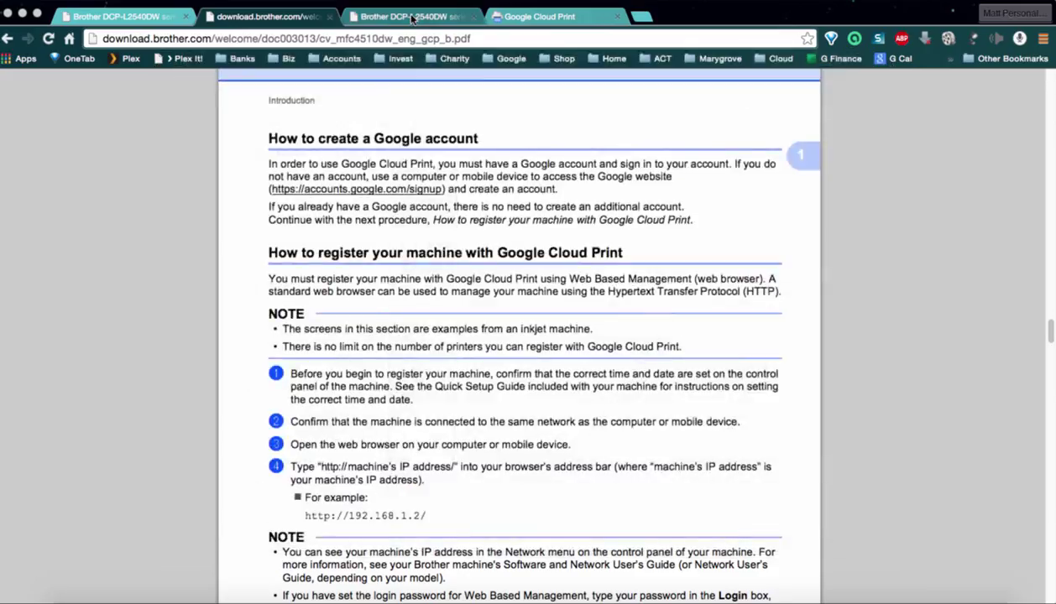
# Step: Close the Cloud Print sharing settings and open the Brother printer's job list showing cv_mfc4510dw_eng_gcp_b.pdf in progress
pyautogui.click(535, 16)
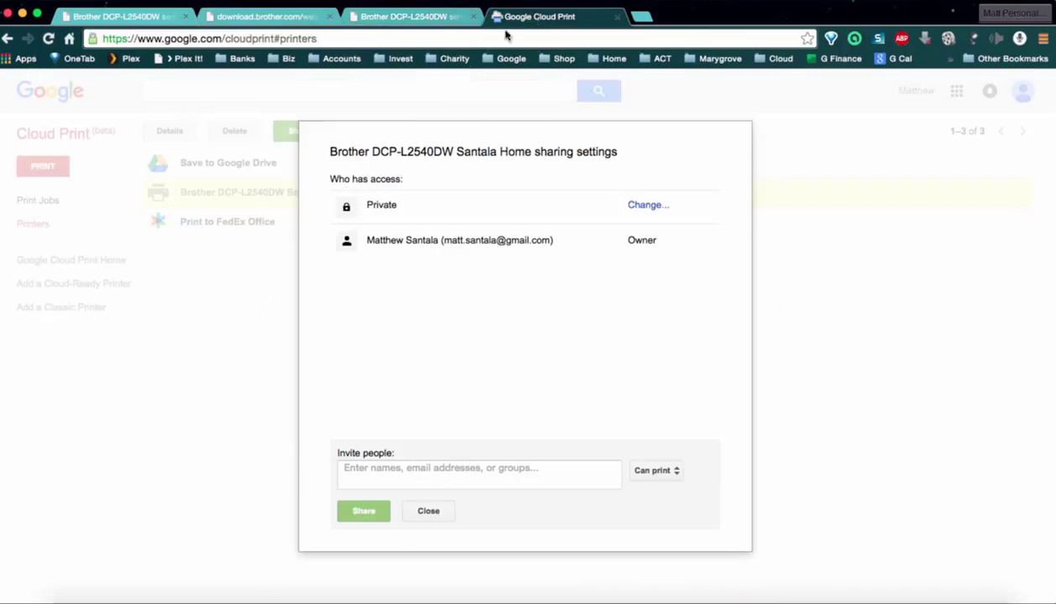
pyautogui.click(428, 511)
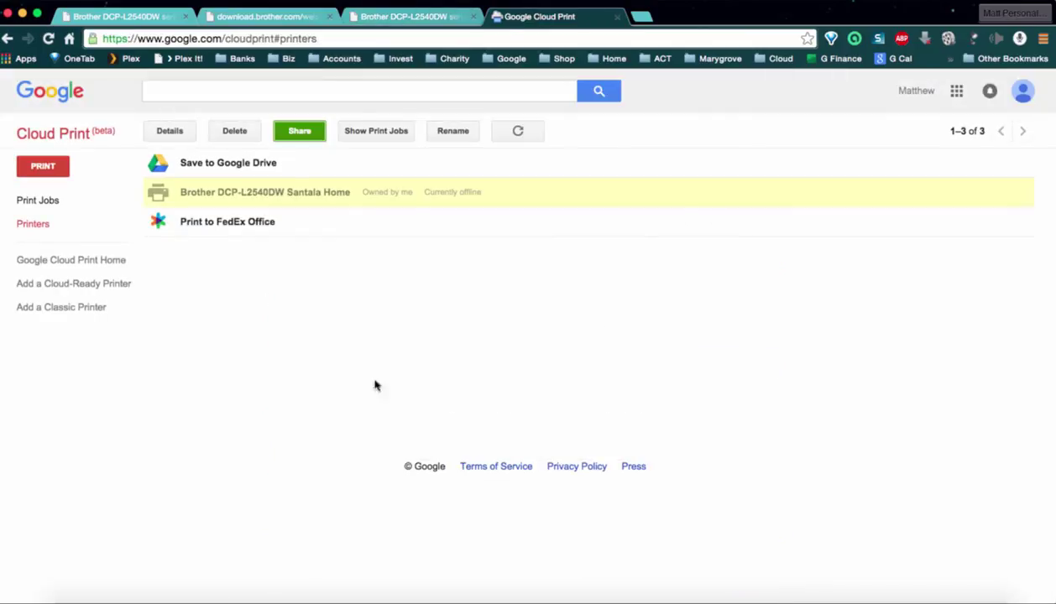
pyautogui.click(366, 134)
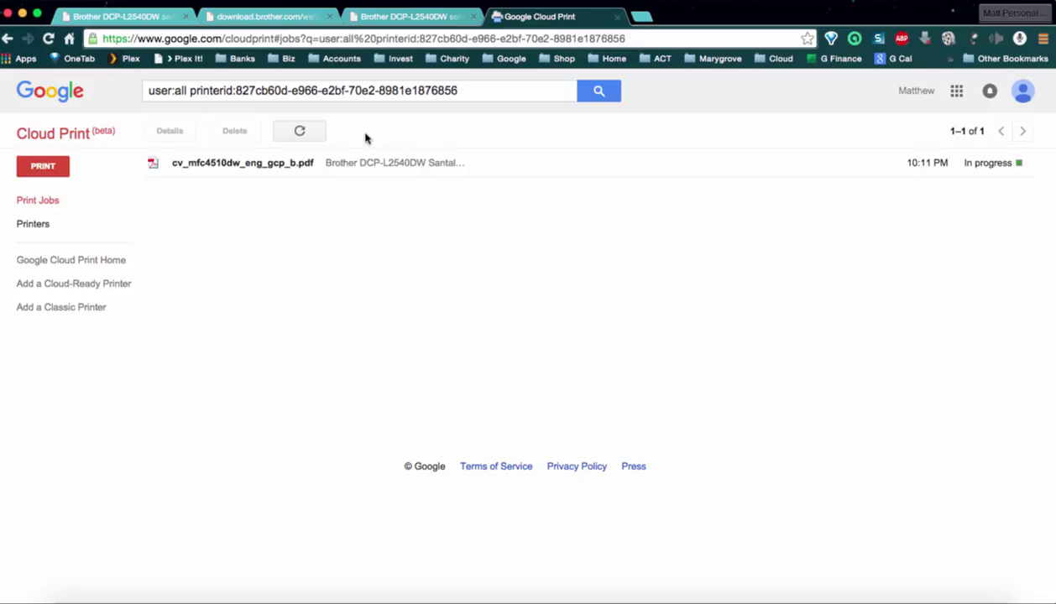